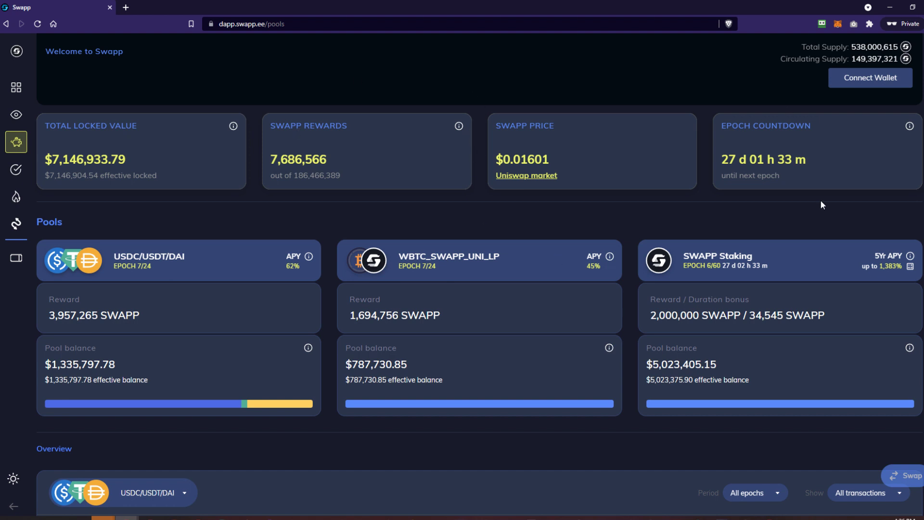
Go from Pools to the Bridge page using the left sidebar icon.
left_click(23, 225)
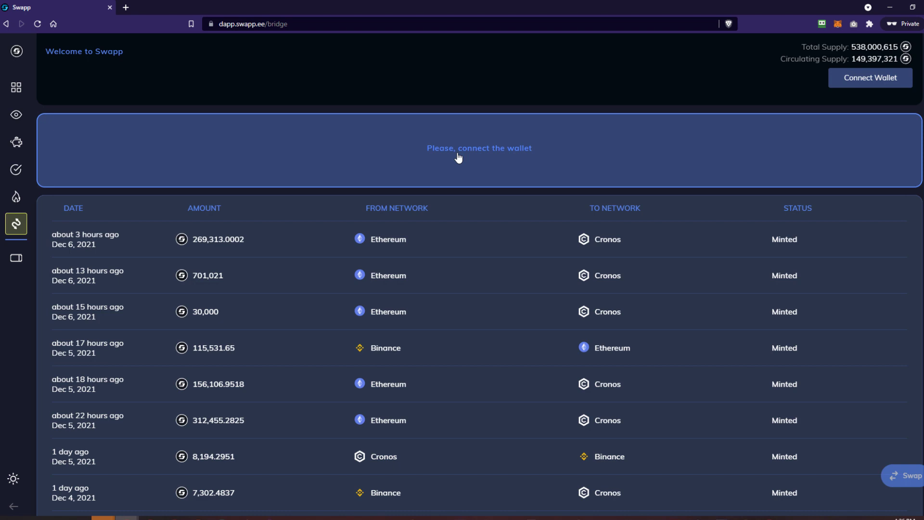
Close the private browsing window to return to the wallet-connected Swapp bridge.
left_click_drag(493, 4, 656, 208)
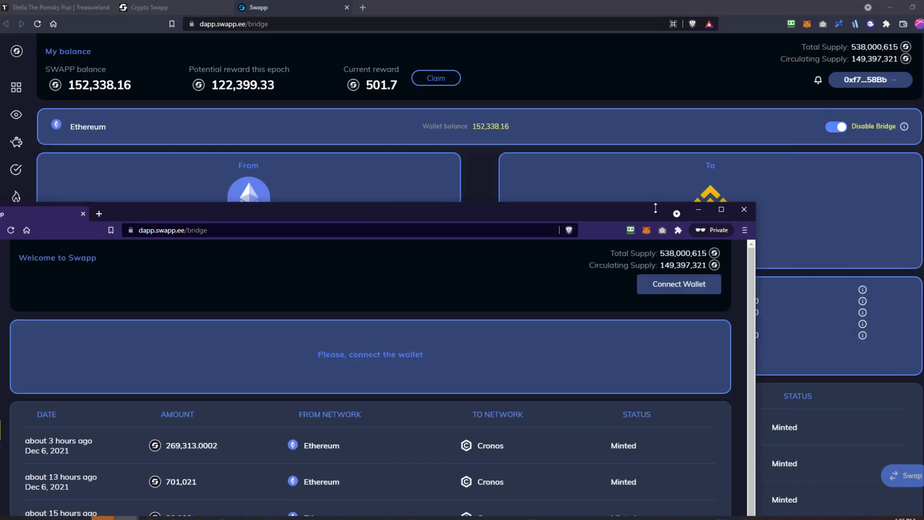
left_click(745, 209)
left_click(506, 59)
scroll(539, 377, "down", 5)
scroll(507, 374, "up", 5)
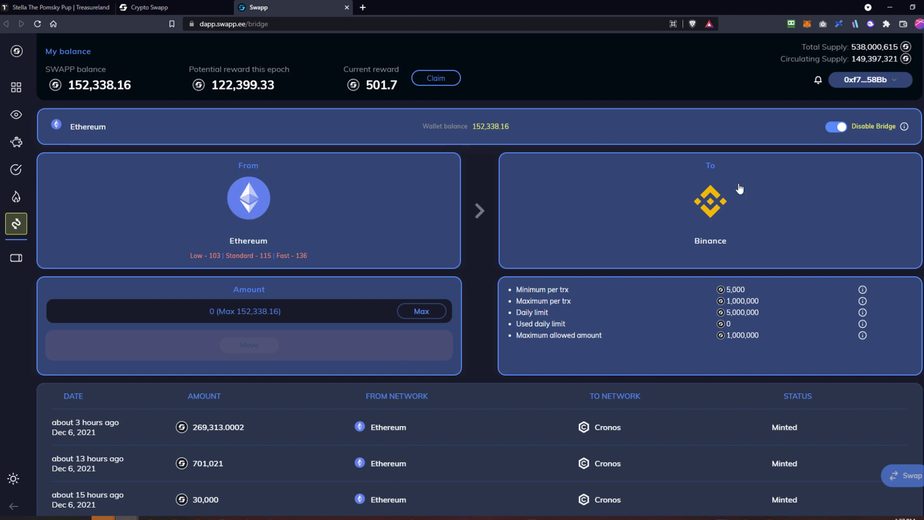
Set the bridge destination to Cronos and check the 152,338.16 SWAPP balance.
left_click(715, 205)
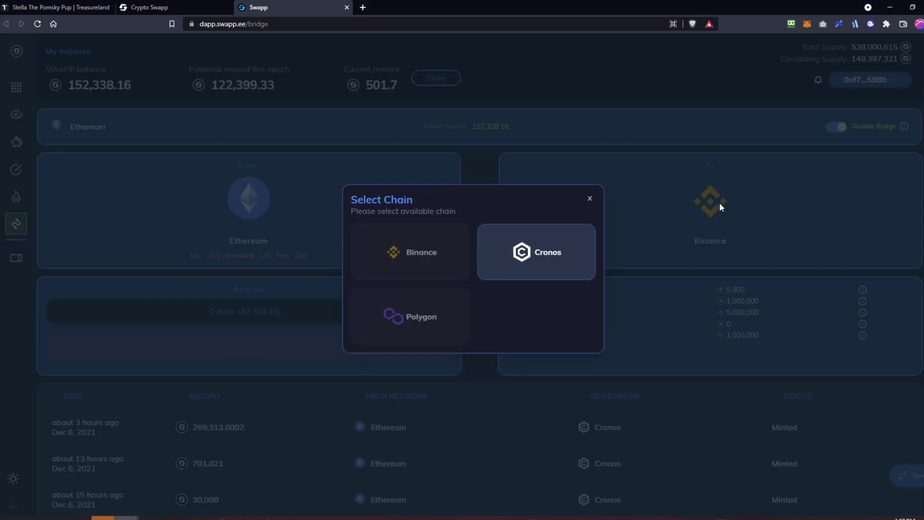
left_click(532, 252)
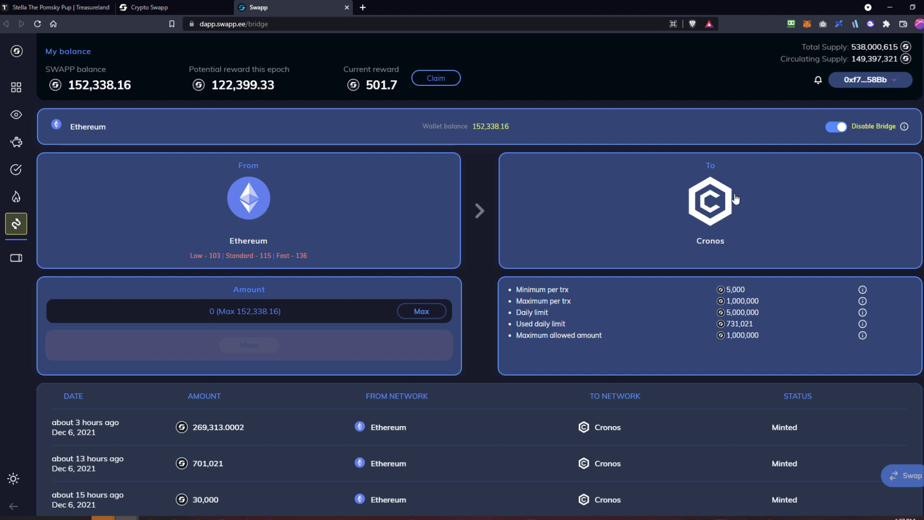
left_click_drag(510, 126, 433, 128)
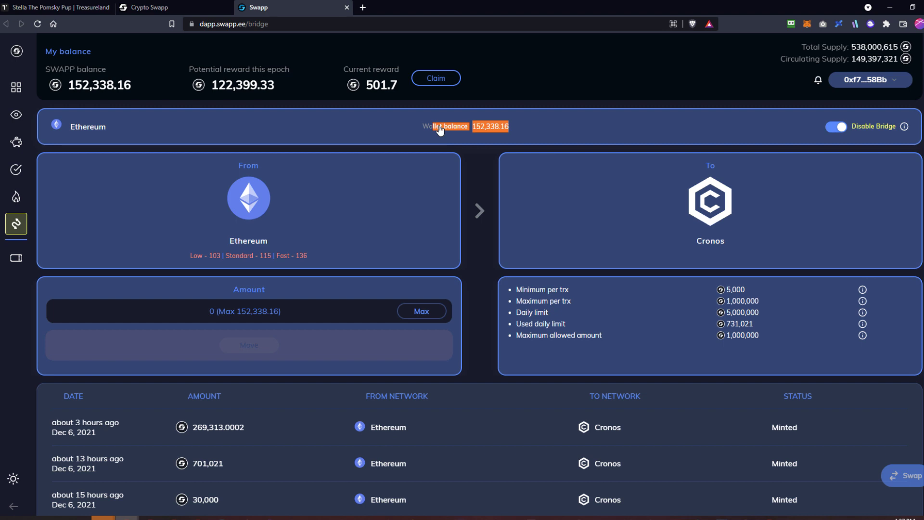
left_click(495, 96)
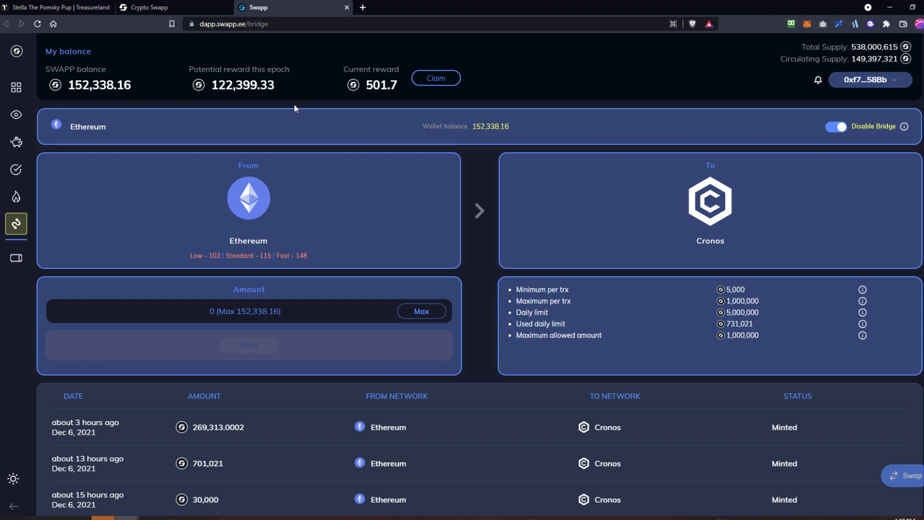
Recheck the SWAPP balance and destination options, then bring up MetaMask's network list.
left_click_drag(134, 93, 62, 87)
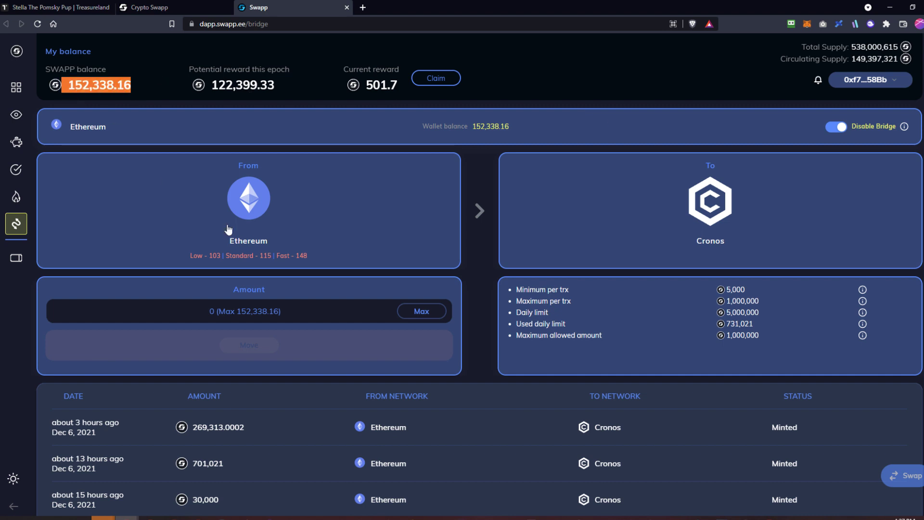
left_click(596, 47)
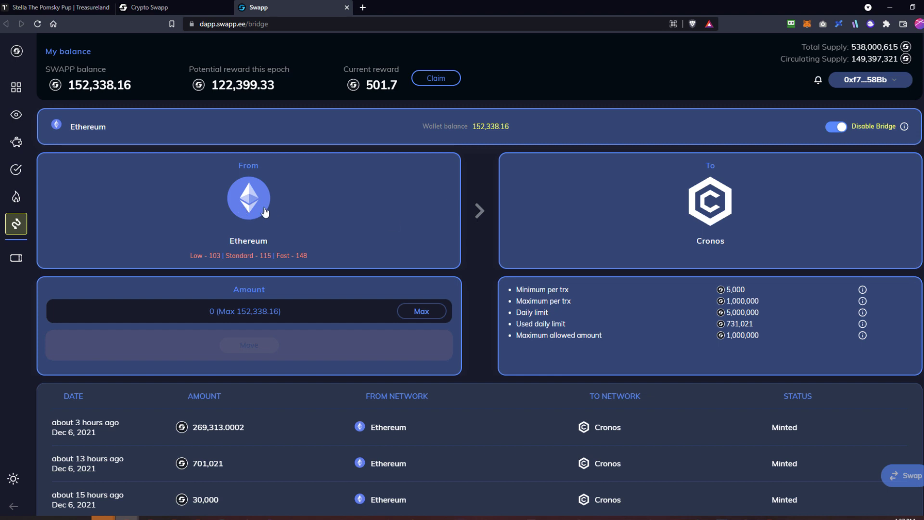
left_click(721, 200)
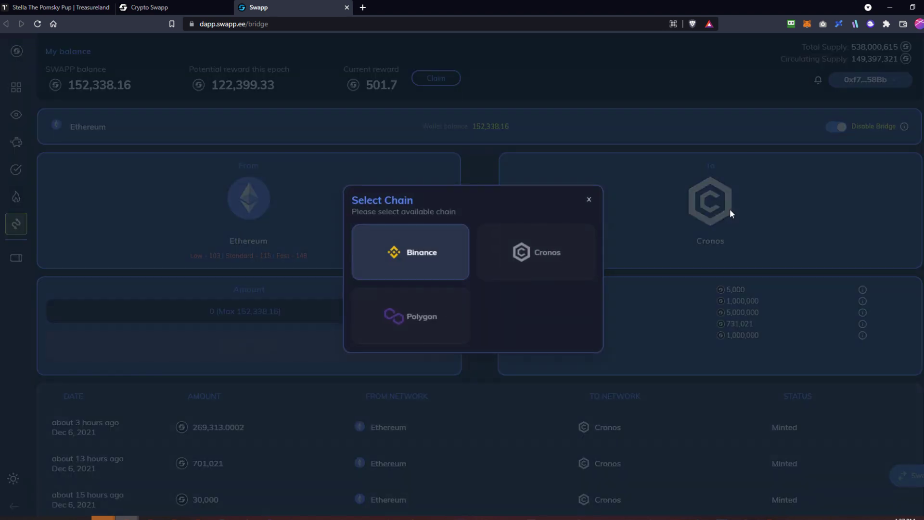
left_click(591, 199)
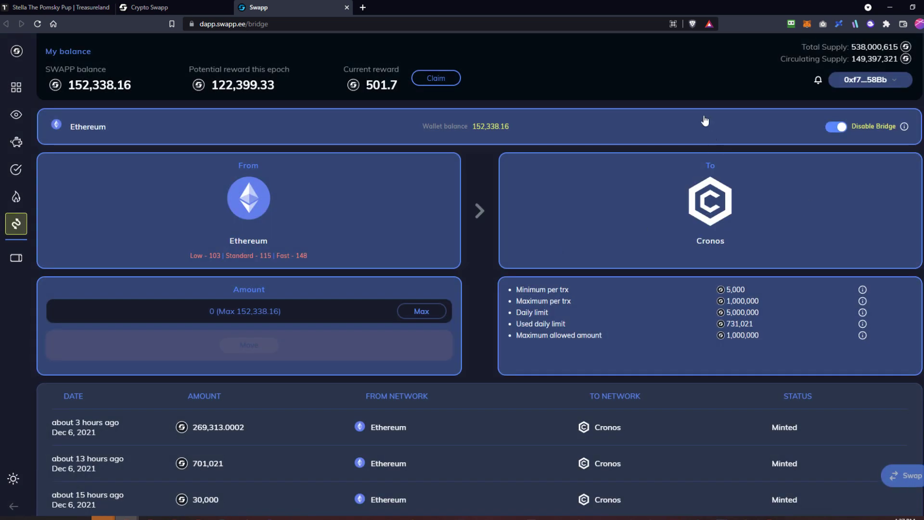
left_click(807, 24)
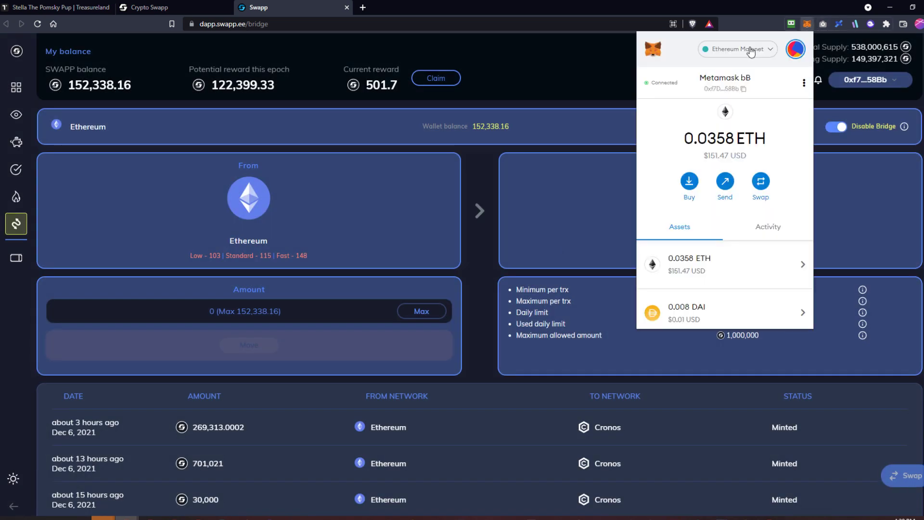
left_click(738, 48)
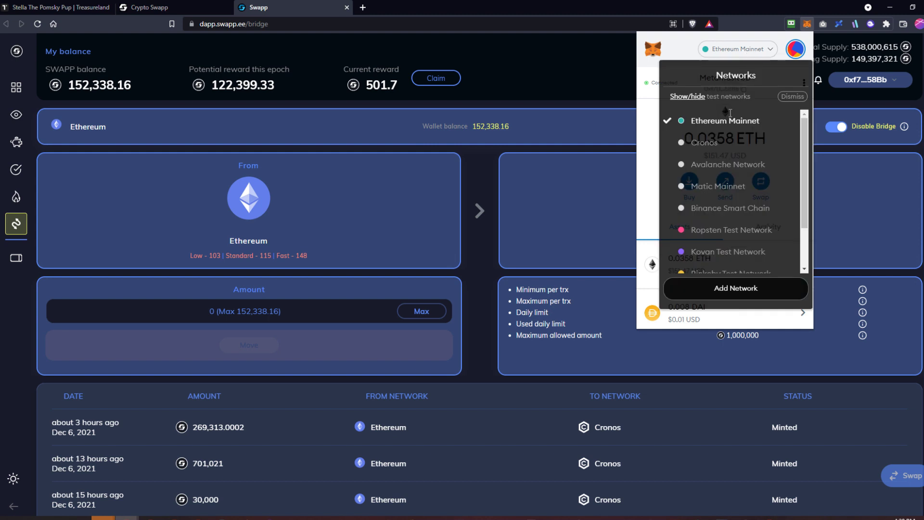
left_click(713, 146)
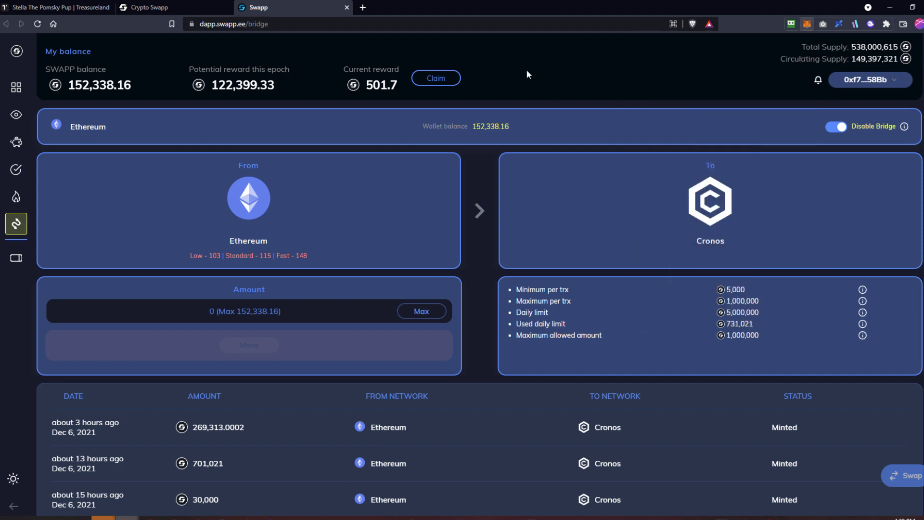
scroll(432, 412, "down", 8)
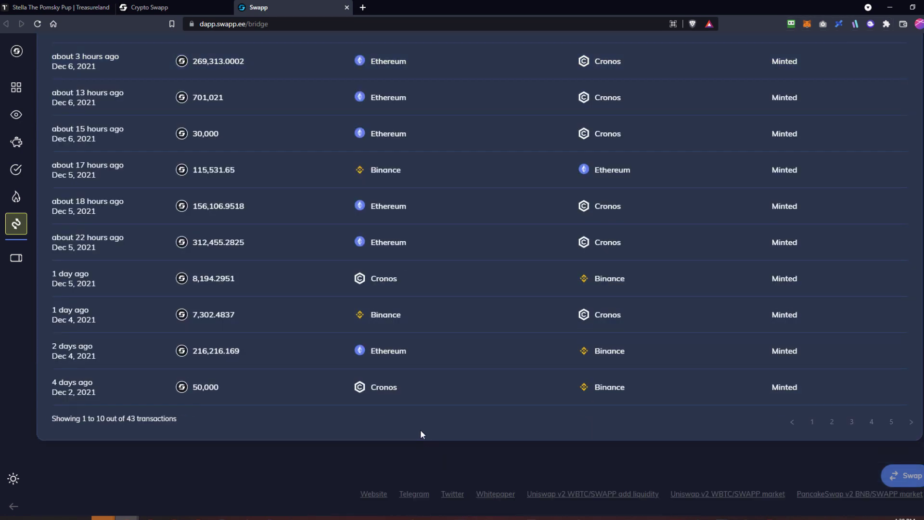
scroll(420, 435, "up", 8)
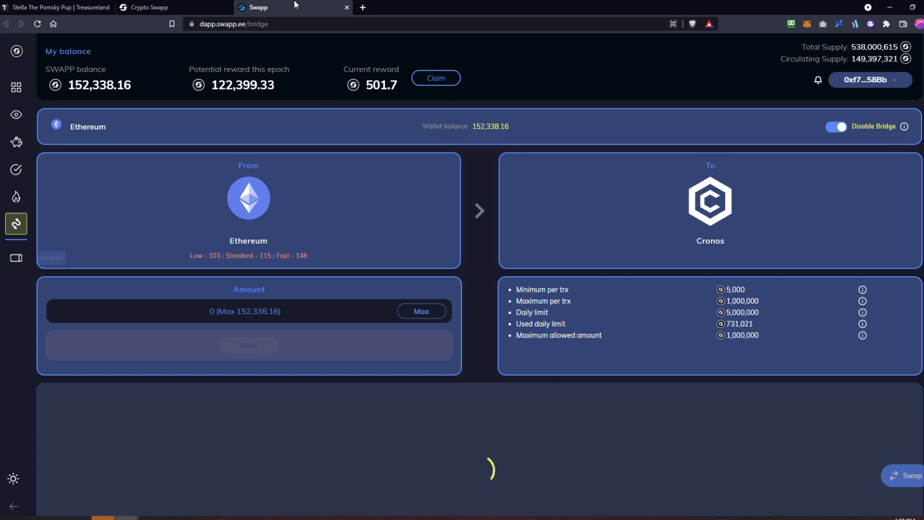
Load dex.swapp.ee in a new browser tab.
left_click(364, 7)
type("dex.swapp.ee")
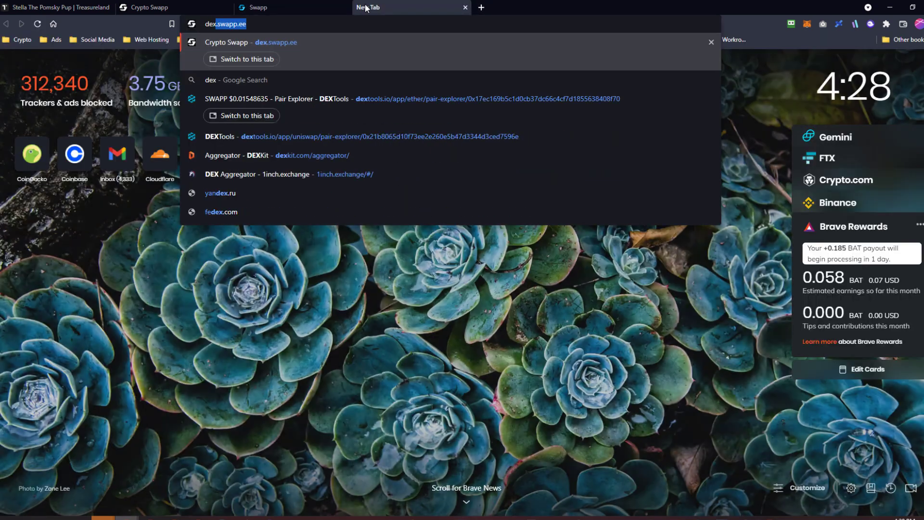
key("Return")
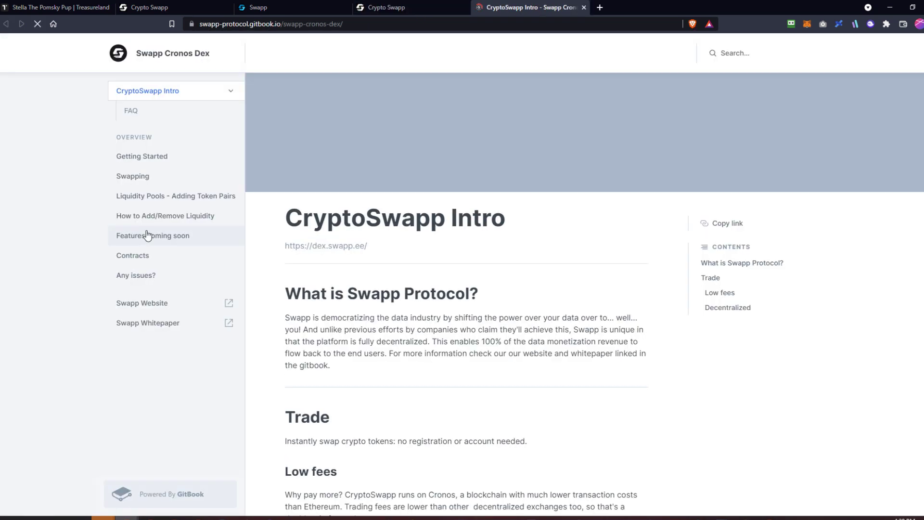
scroll(544, 360, "down", 4)
scroll(532, 371, "up", 4)
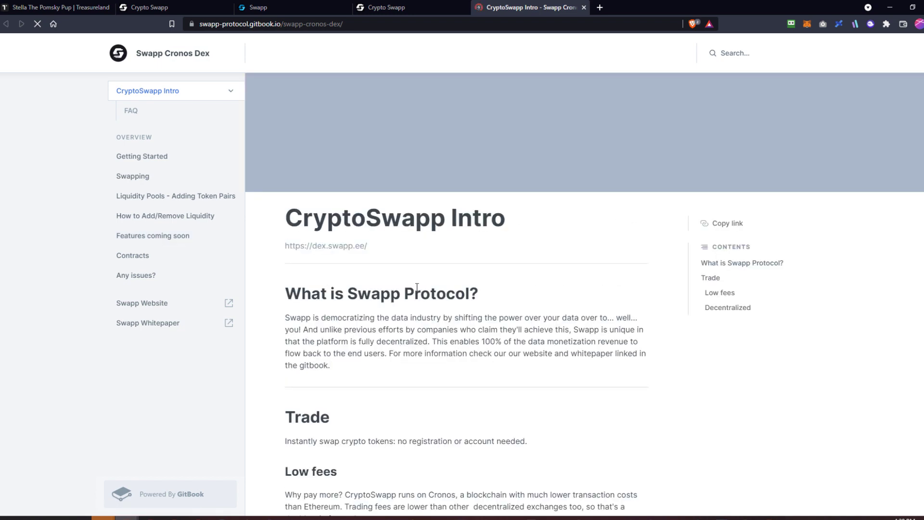
Read the Getting Started guide on connecting MetaMask to Cronos, then view the CryptoSwapp DEX.
left_click(145, 156)
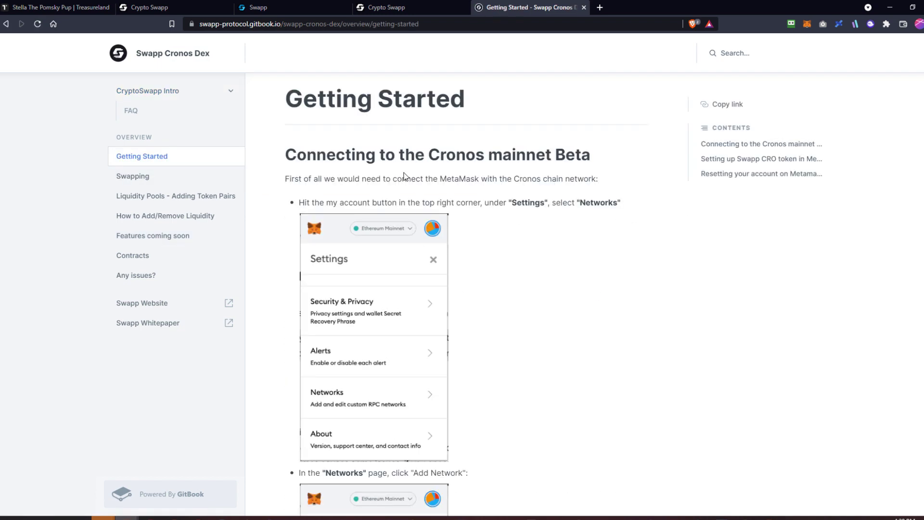
scroll(396, 270, "down", 3)
scroll(425, 217, "up", 3)
scroll(409, 241, "down", 15)
scroll(403, 352, "up", 3)
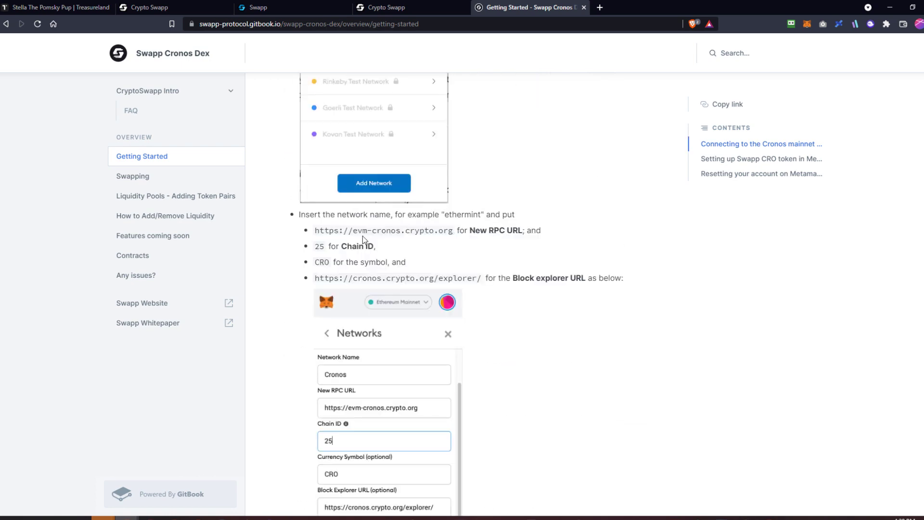
left_click(384, 6)
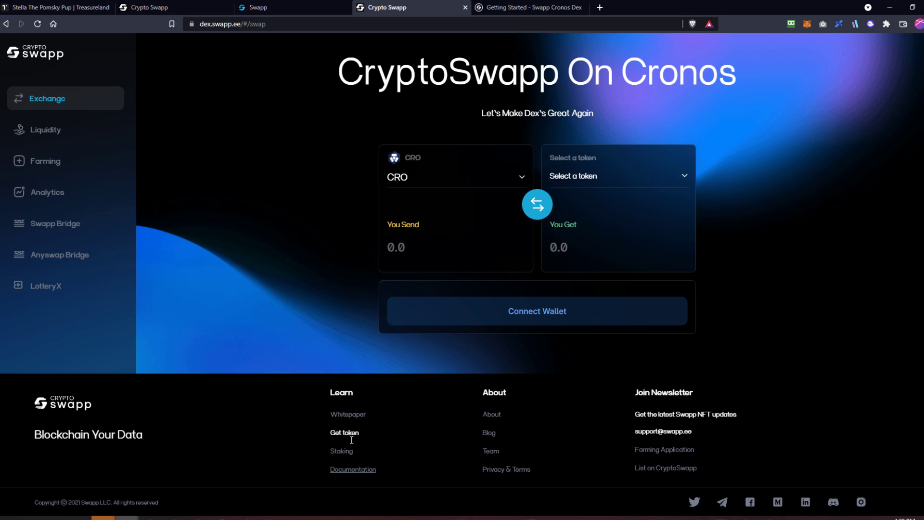
scroll(343, 342, "up", 2)
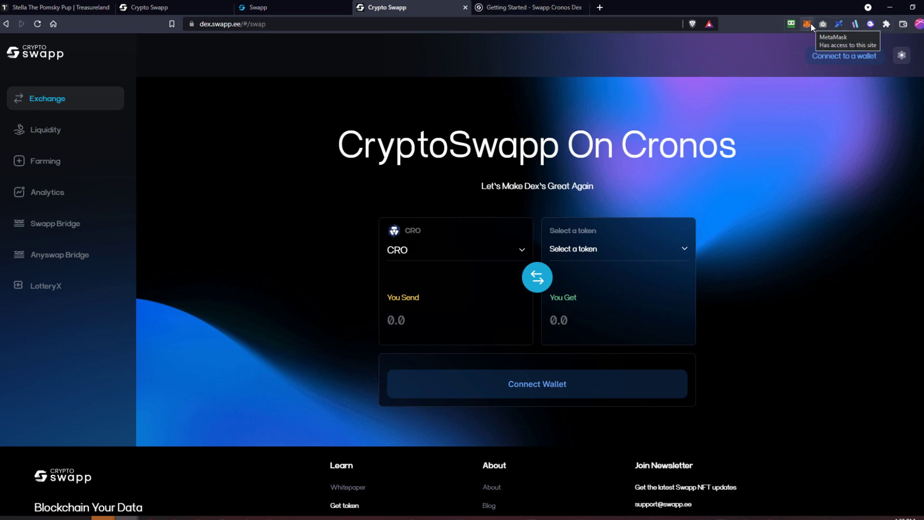
Return to the Swapp bridge and review its 5,000 minimum, 1,000,000 maximum transfer limits.
left_click(246, 9)
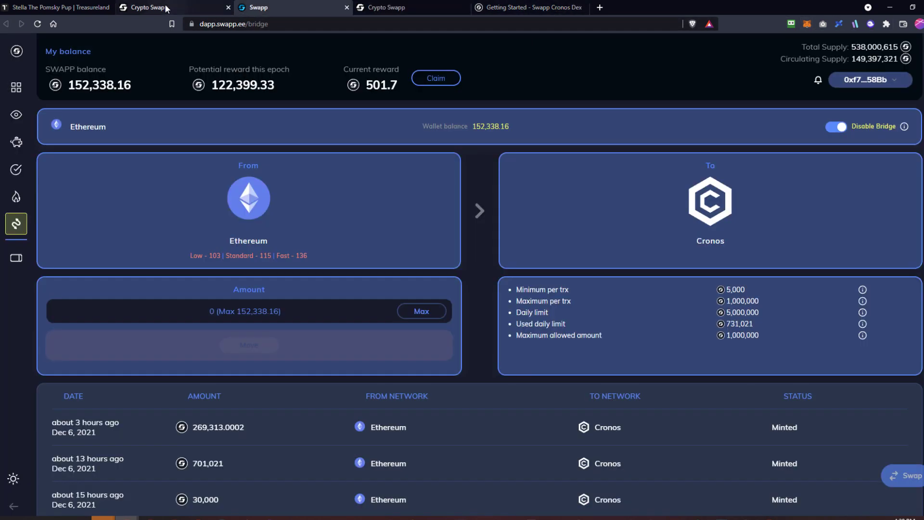
left_click(807, 24)
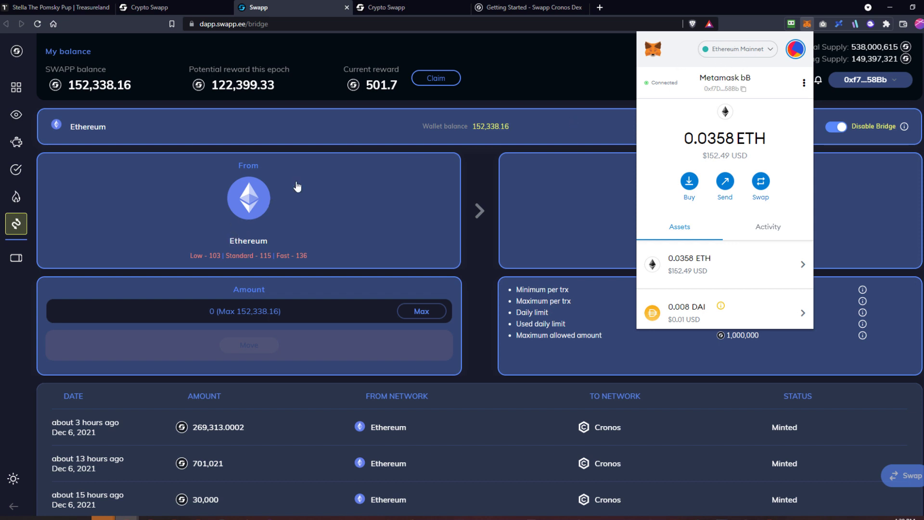
left_click(513, 86)
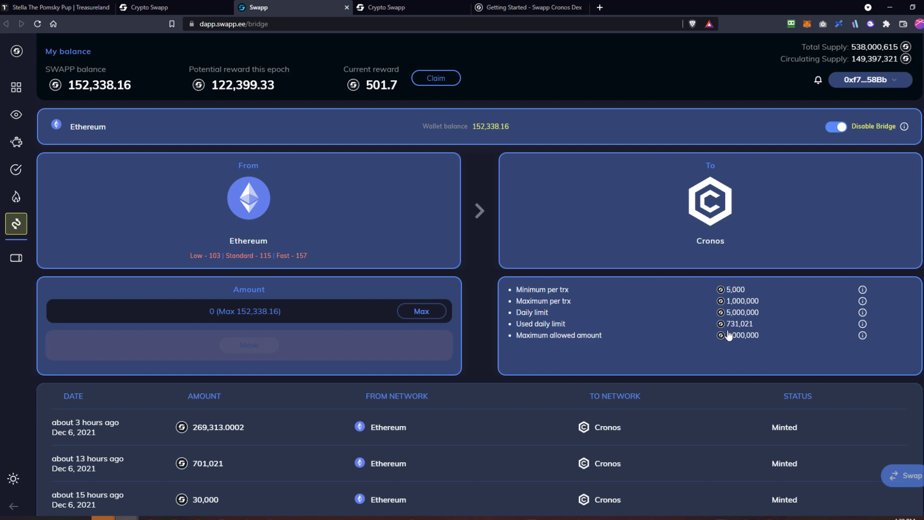
left_click(422, 312)
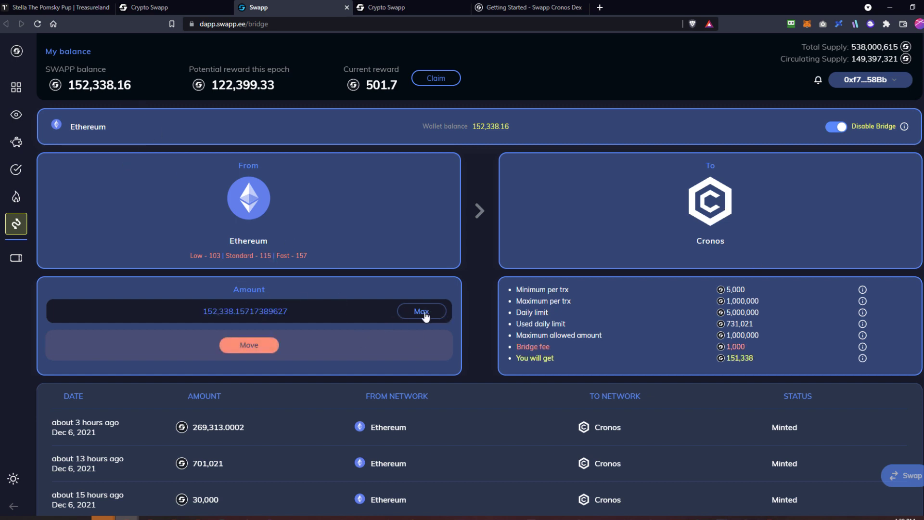
left_click(248, 359)
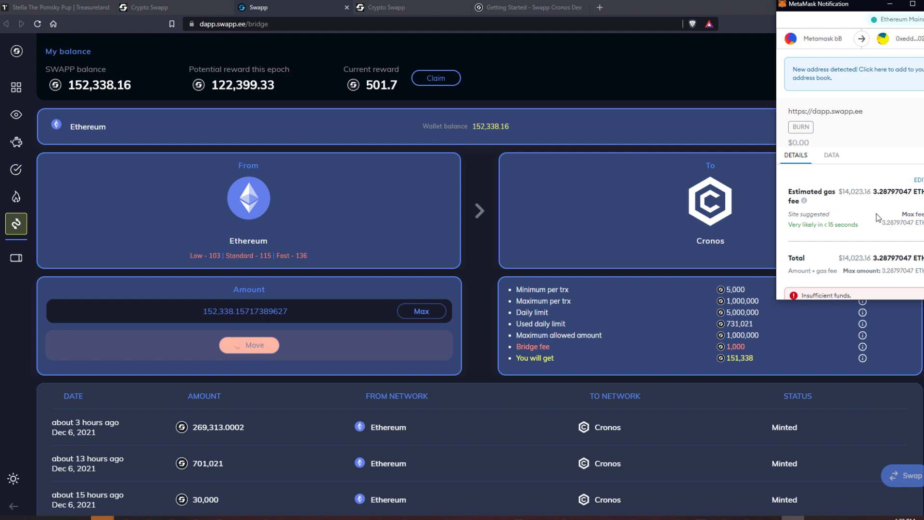
scroll(875, 218, "down", 2)
scroll(852, 183, "up", 2)
left_click_drag(851, 197, 871, 196)
scroll(842, 229, "down", 3)
left_click(828, 281)
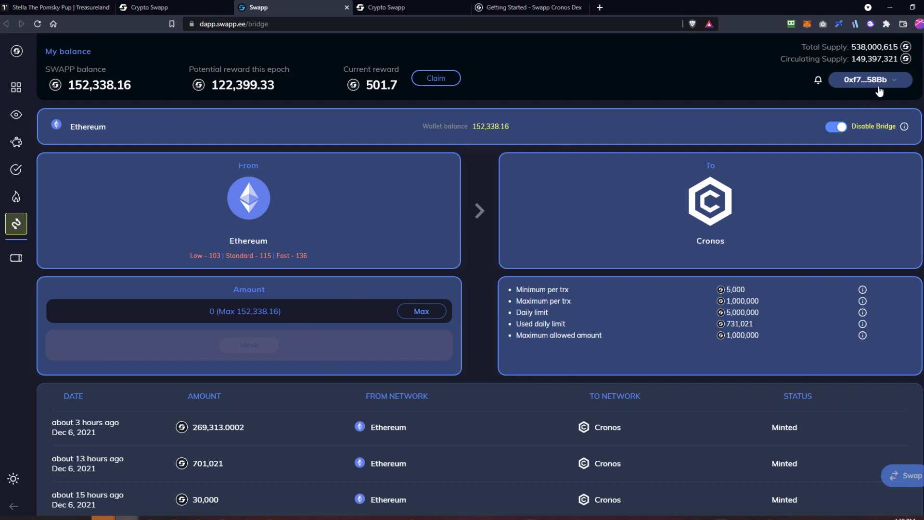
Check MetaMask's recent activity, then switch the wallet to the Cronos network.
left_click(808, 25)
left_click(549, 207)
left_click(808, 25)
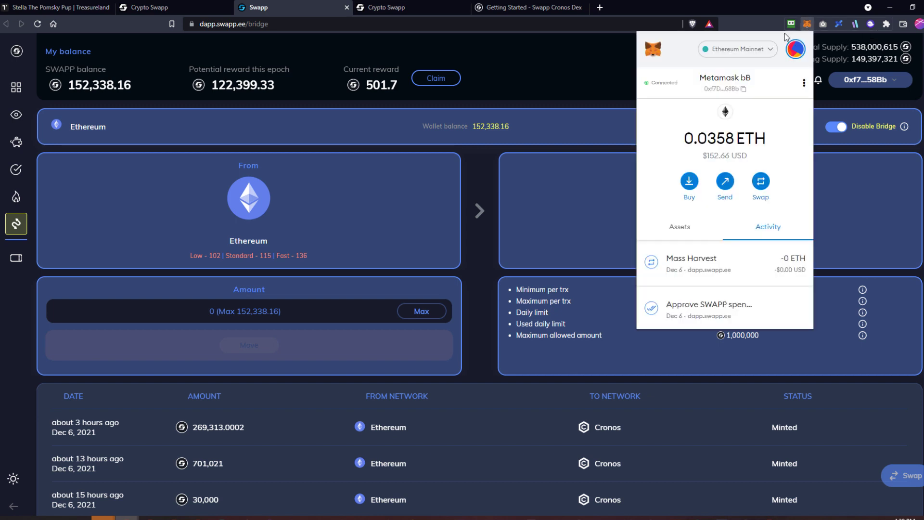
left_click(748, 50)
left_click(718, 145)
View the wallet's Cronos token assets and go to the CryptoSwapp exchange tab.
left_click(683, 231)
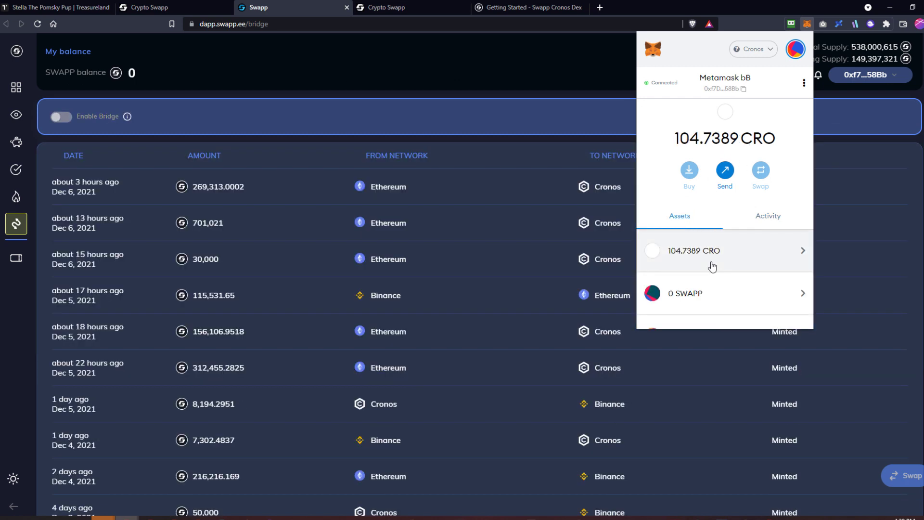
scroll(715, 251, "down", 2)
scroll(696, 218, "up", 2)
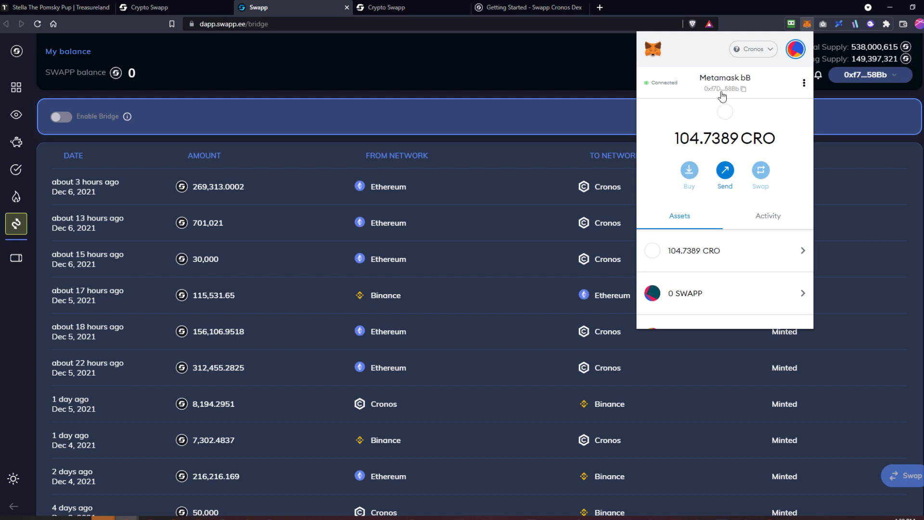
left_click(408, 7)
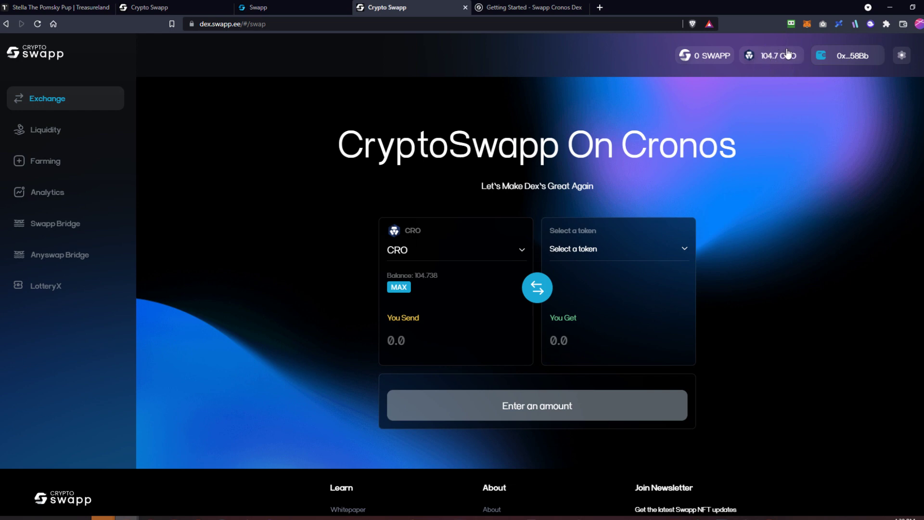
Check the MetaMask balances on Cronos: 104.7389 CRO and 0 SWAPP.
left_click(805, 24)
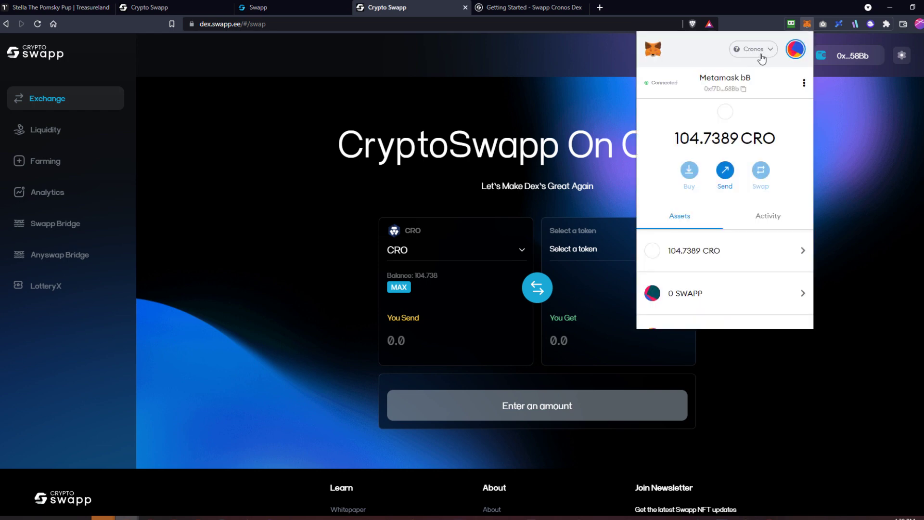
left_click(613, 87)
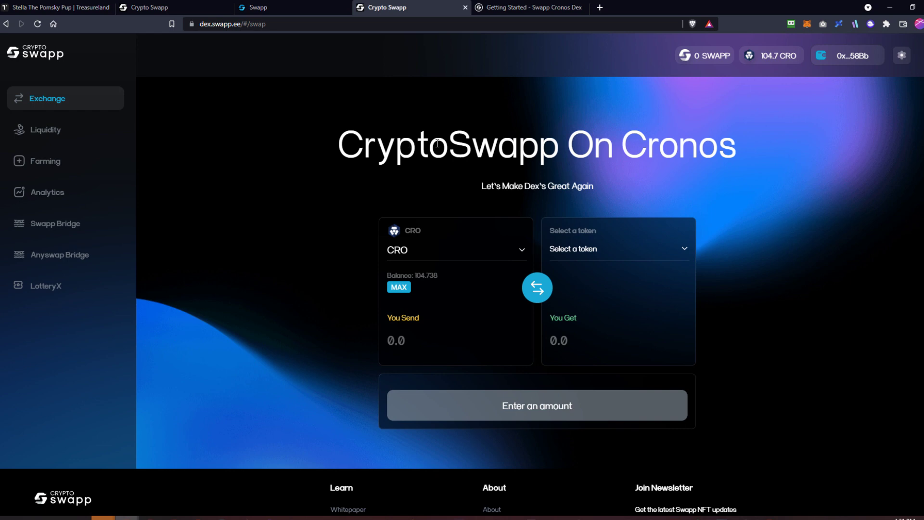
double_click(517, 144)
left_click(643, 72)
left_click(810, 23)
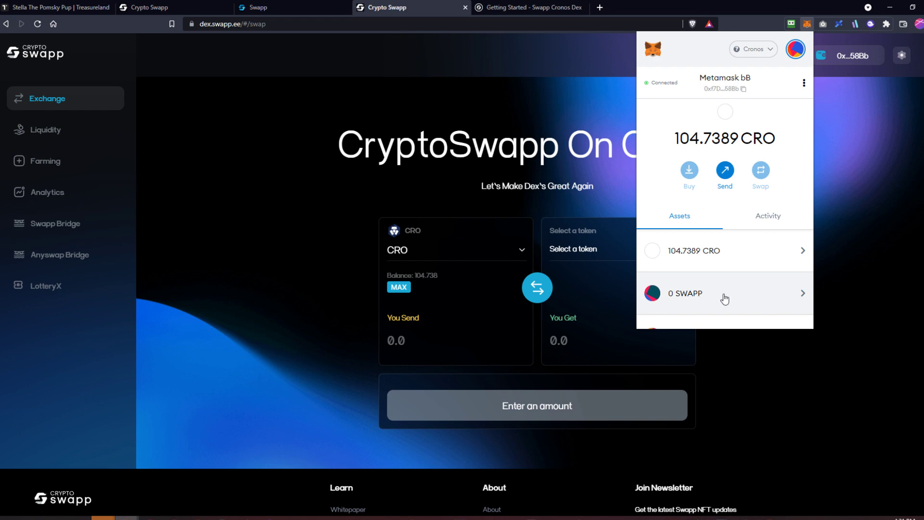
Copy the SWAPP token contract address from the Getting Started docs.
left_click(527, 7)
scroll(520, 331, "down", 8)
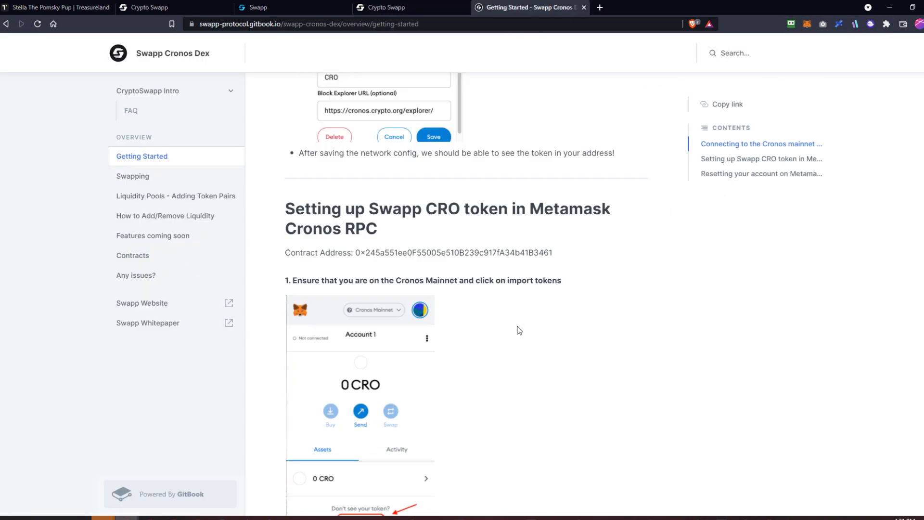
left_click_drag(292, 206, 448, 253)
left_click(461, 257)
triple_click(460, 258)
left_click(396, 258)
left_click_drag(562, 254, 361, 258)
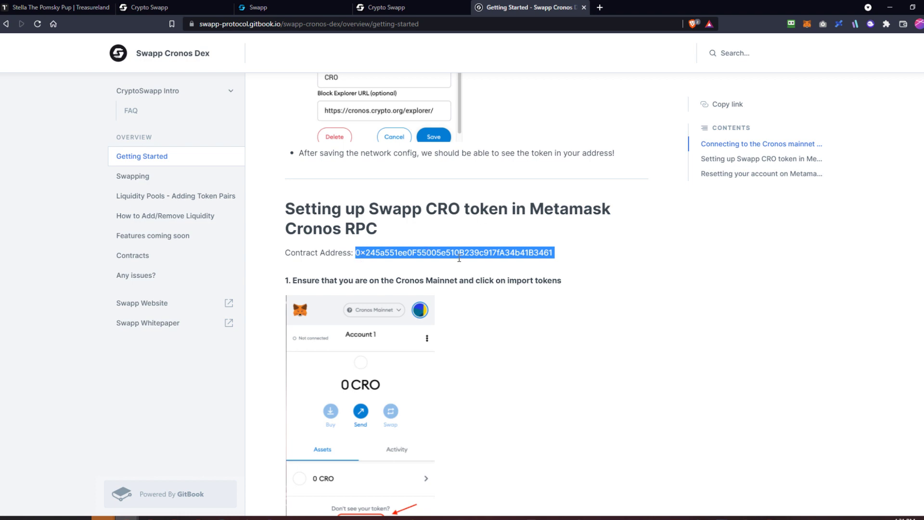
right_click(459, 259)
left_click(468, 268)
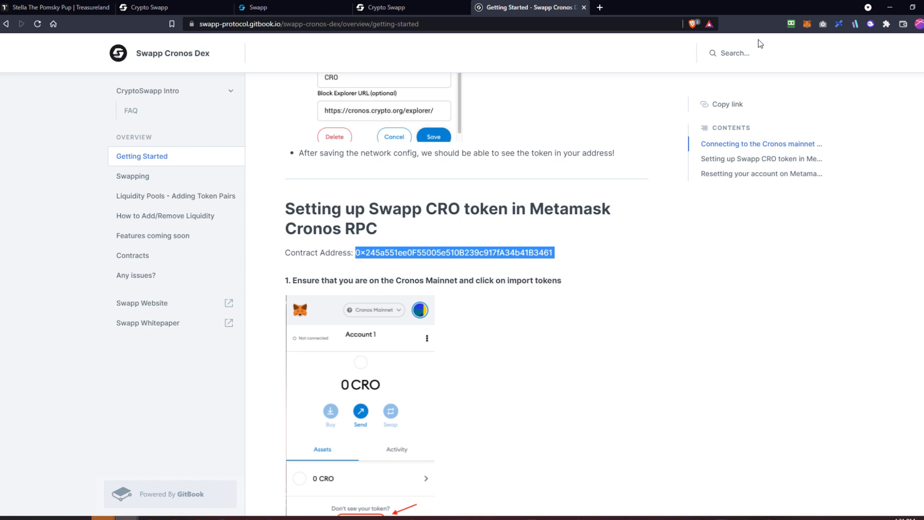
Paste the contract address into MetaMask's Import Tokens form, then close the form.
left_click(807, 25)
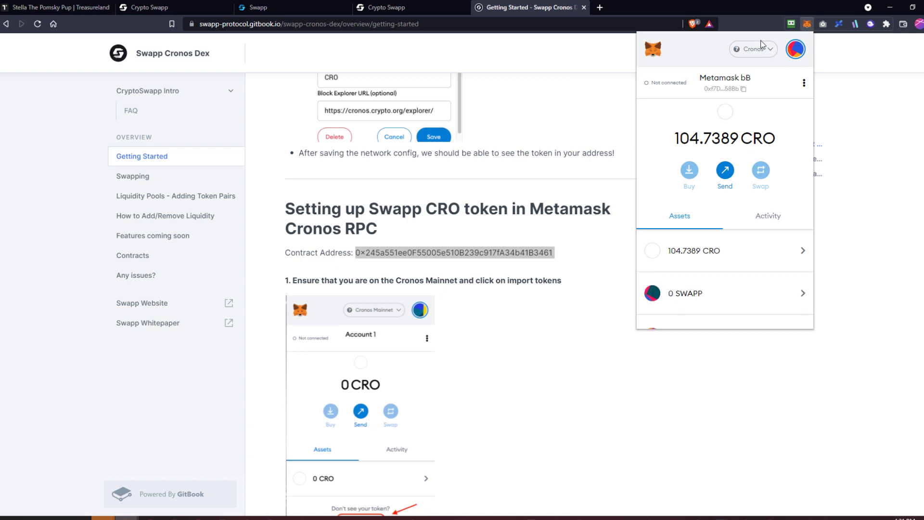
scroll(696, 284, "down", 2)
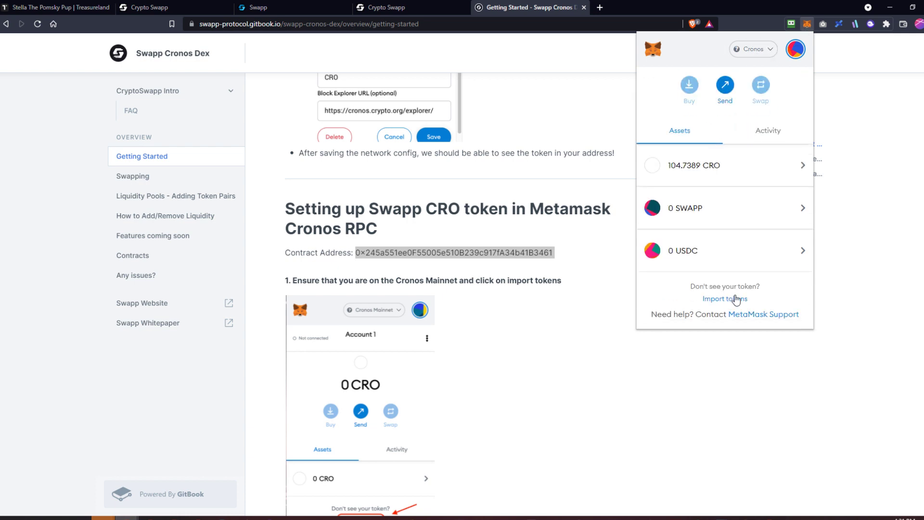
left_click(731, 299)
right_click(682, 204)
left_click(712, 282)
double_click(721, 236)
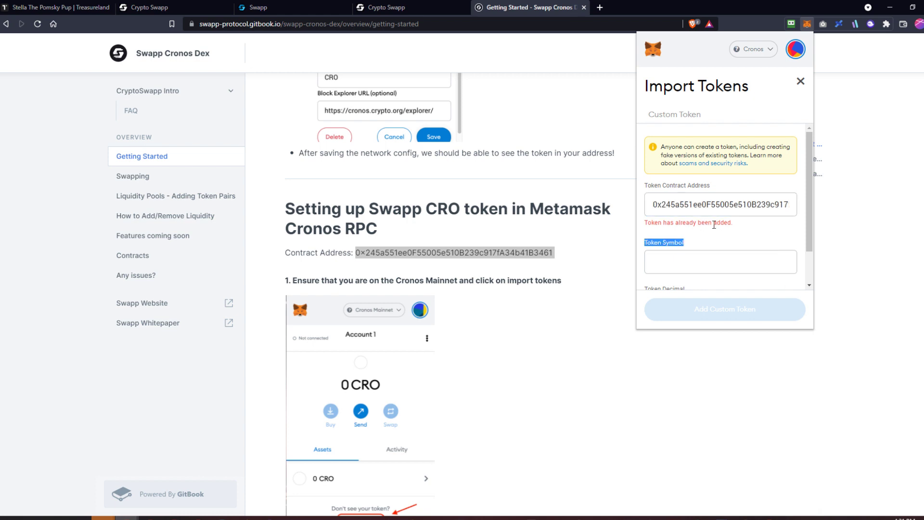
scroll(723, 228, "down", 1)
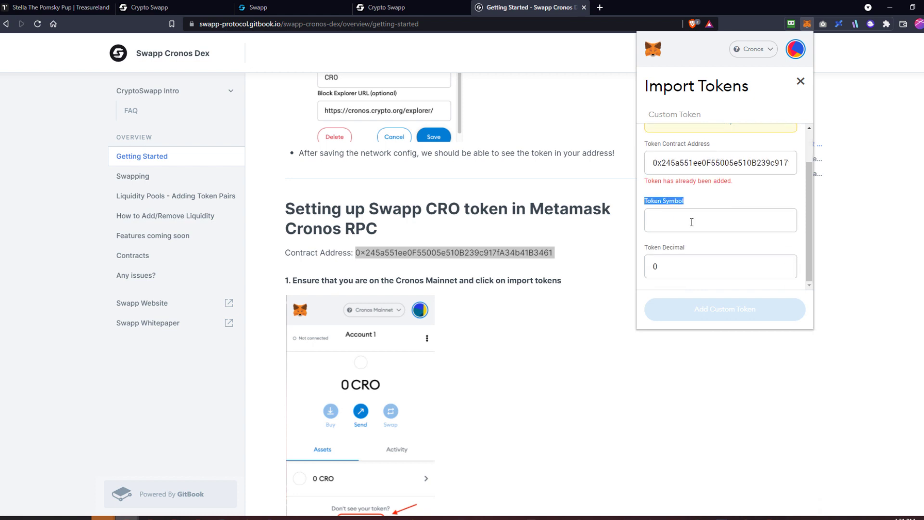
left_click(726, 186)
scroll(734, 277, "up", 1)
left_click(808, 85)
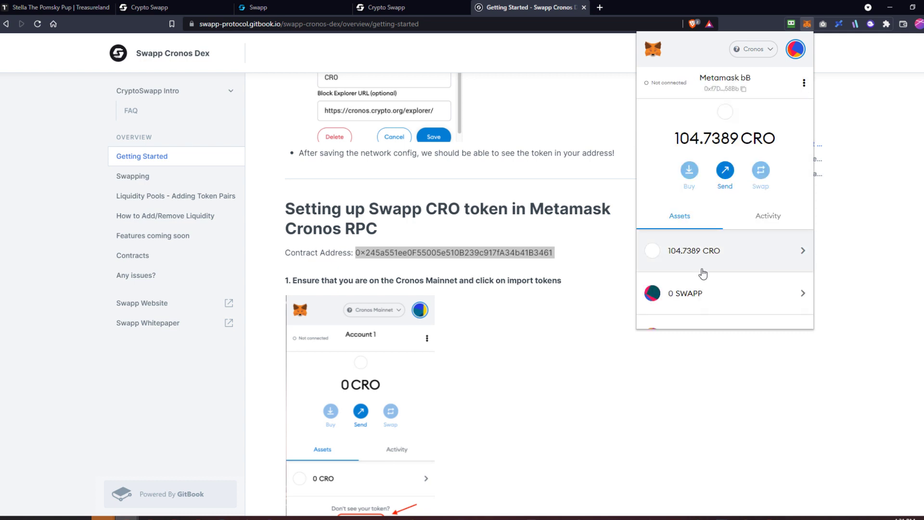
Switch MetaMask back to Ethereum Mainnet and return to the Swapp bridge tab.
scroll(708, 240, "down", 2)
scroll(736, 214, "up", 2)
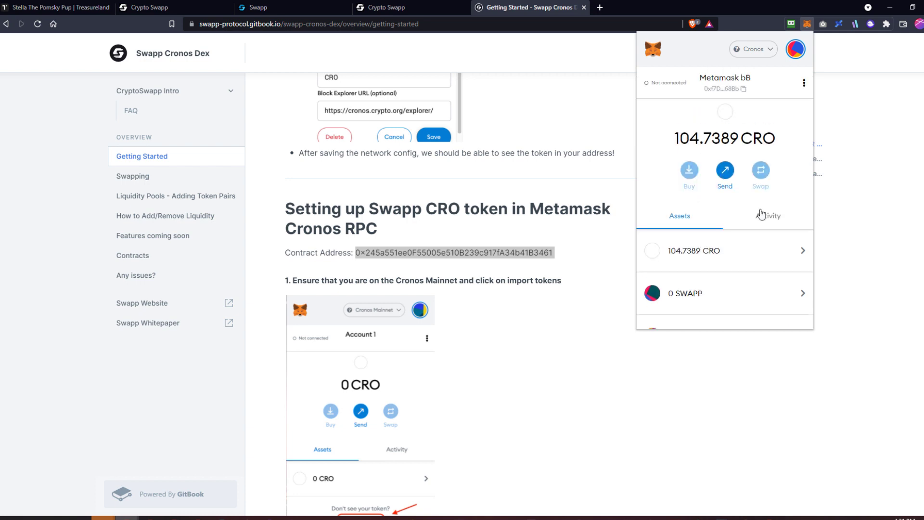
left_click(749, 51)
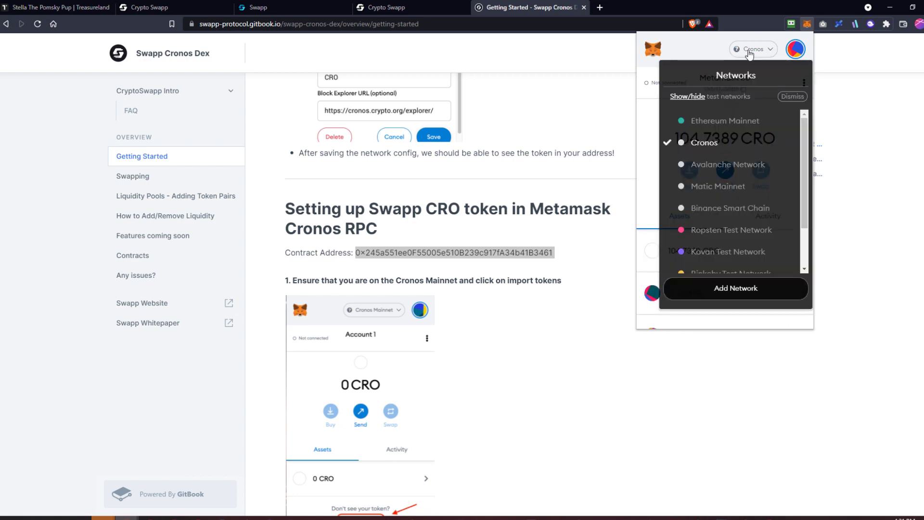
left_click(725, 121)
left_click(530, 98)
scroll(544, 77, "up", 10)
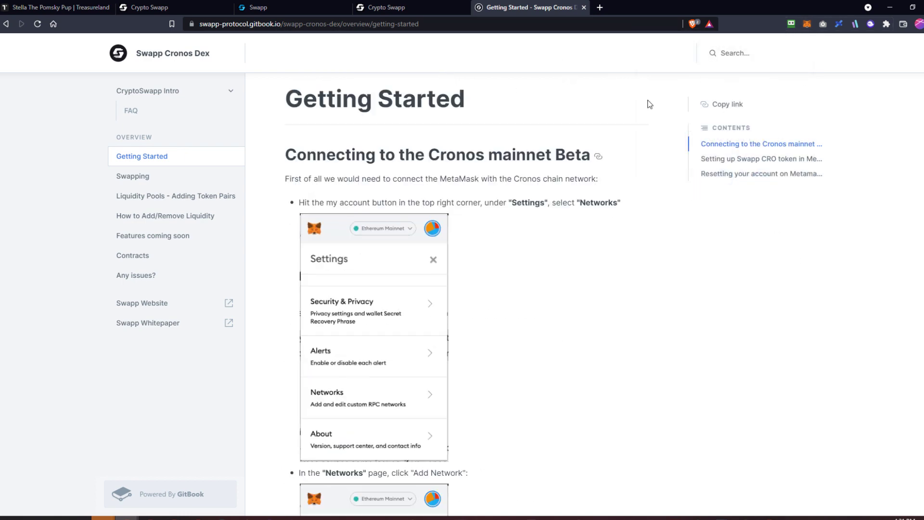
left_click(445, 6)
left_click(273, 7)
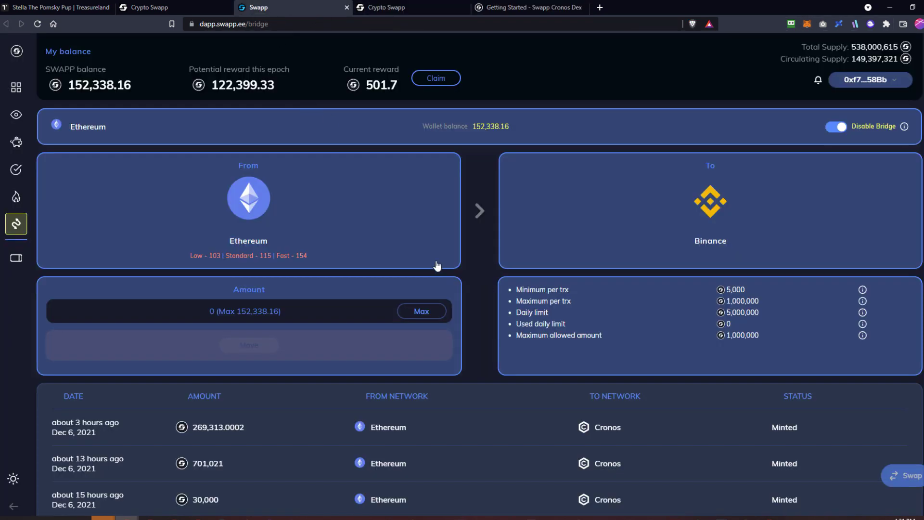